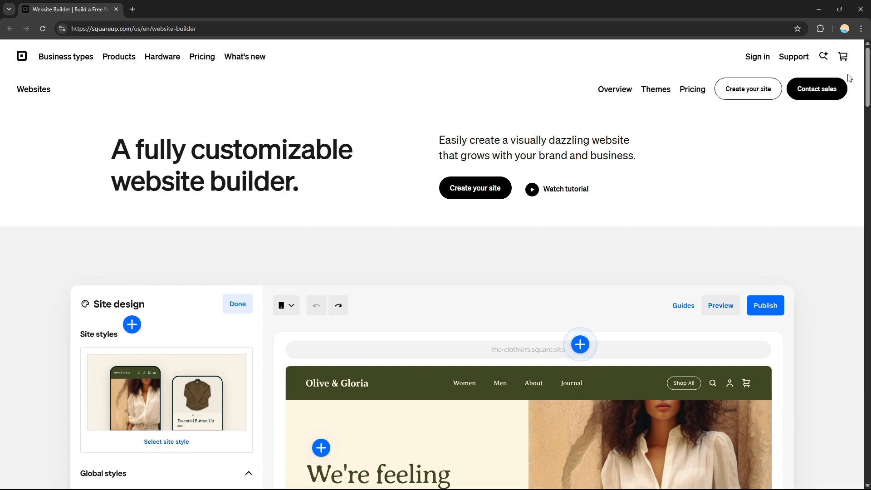
Open the Square website builder sign-up and fill in the email address and account password
{"action": "mouse_move", "coordinate": [869, 76]}
{"action": "left_mouse_down"}
{"action": "mouse_move", "coordinate": [869, 133]}
{"action": "mouse_move", "coordinate": [869, 74]}
{"action": "left_mouse_up"}
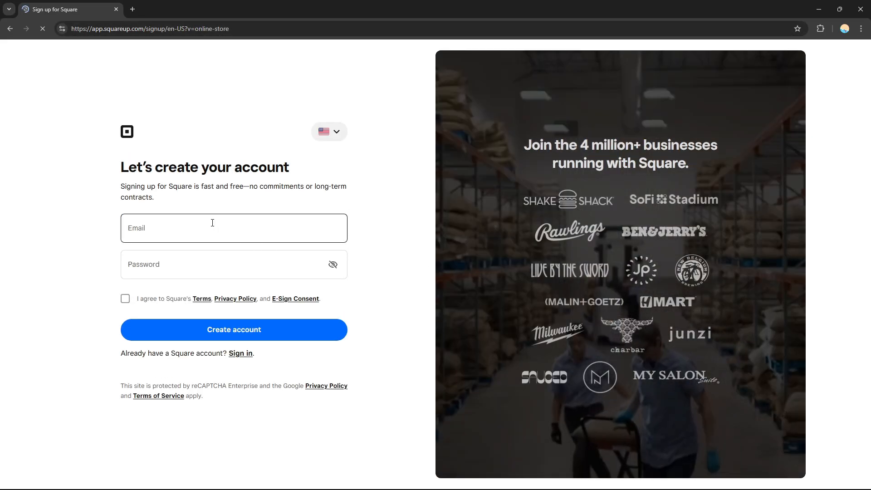
{"action": "left_click", "coordinate": [212, 223]}
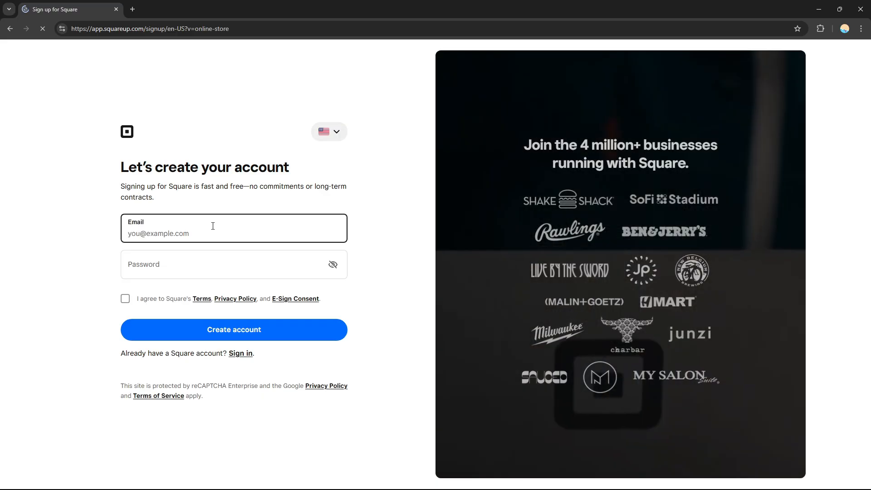
{"action": "left_click", "coordinate": [212, 268]}
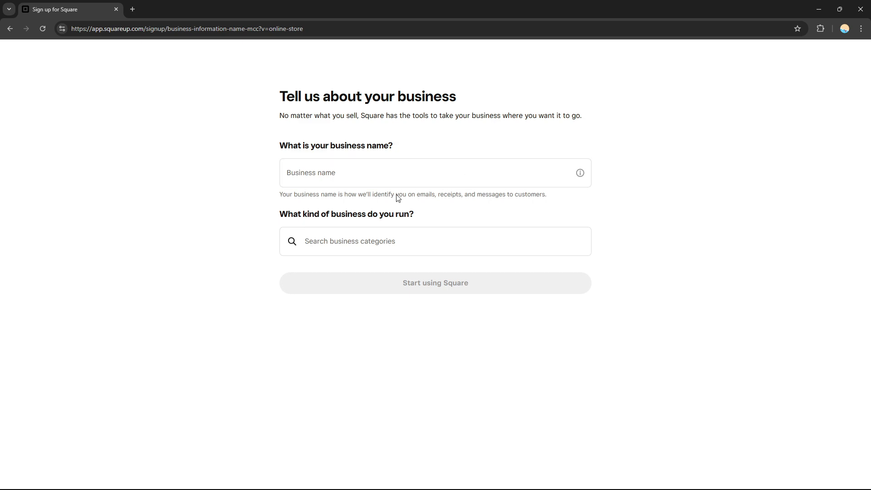
Enter Pizza as the business name, choose the Food Truck/Cart category and start using Square
{"action": "left_click", "coordinate": [430, 181]}
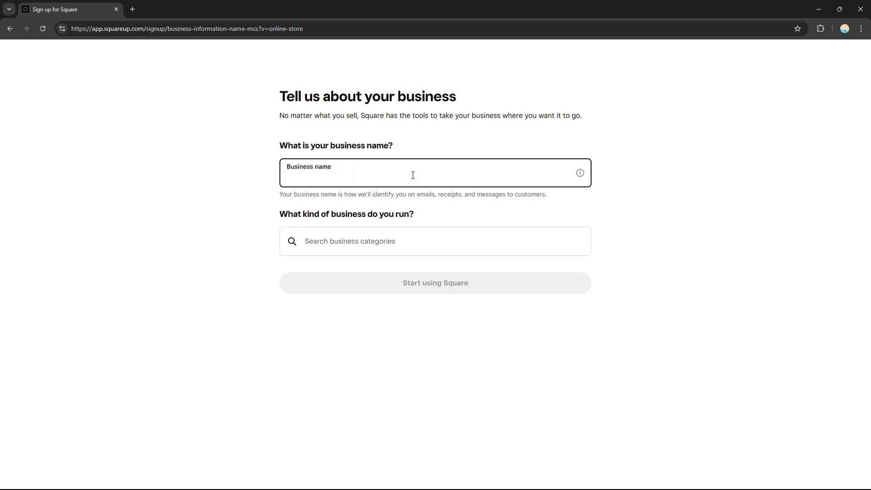
{"action": "type", "text": "Pizza"}
{"action": "left_click", "coordinate": [409, 236]}
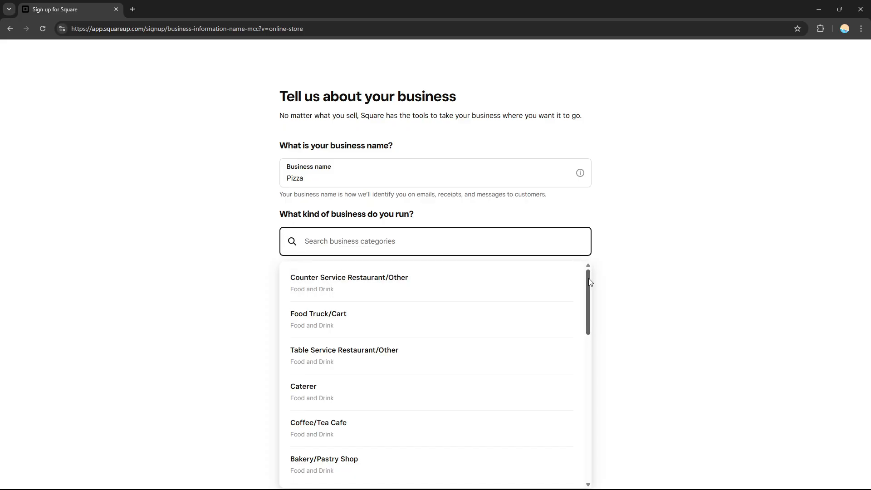
{"action": "mouse_move", "coordinate": [589, 279]}
{"action": "left_mouse_down"}
{"action": "mouse_move", "coordinate": [587, 443]}
{"action": "mouse_move", "coordinate": [598, 305]}
{"action": "mouse_move", "coordinate": [594, 272]}
{"action": "mouse_move", "coordinate": [590, 278]}
{"action": "left_mouse_up"}
{"action": "left_click_drag", "start_coordinate": [588, 302], "coordinate": [593, 469]}
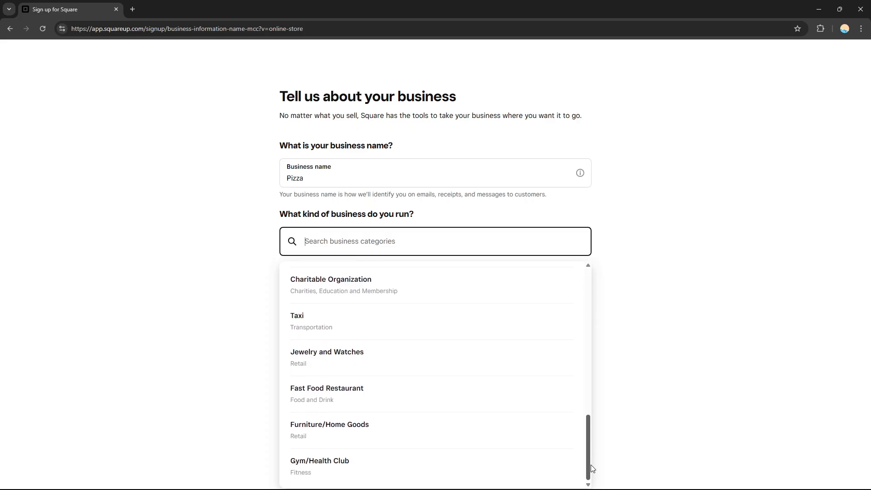
{"action": "left_click_drag", "start_coordinate": [591, 460], "coordinate": [583, 286]}
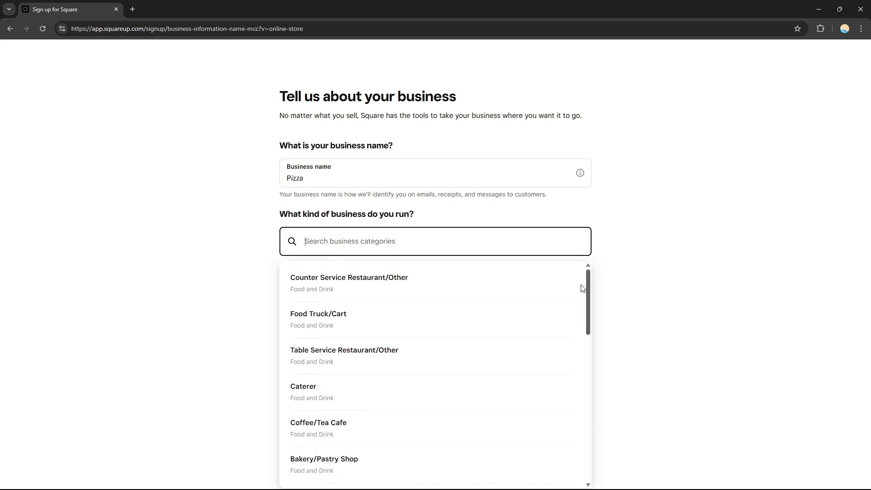
{"action": "left_click", "coordinate": [367, 323]}
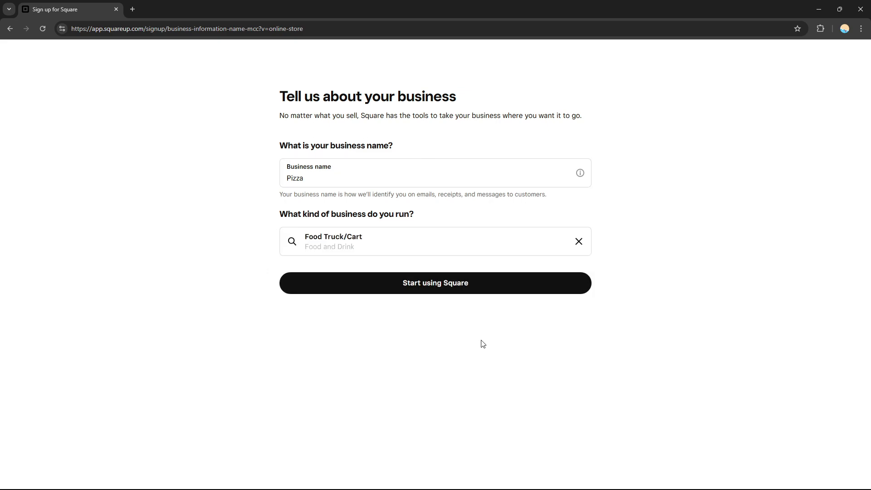
{"action": "left_click", "coordinate": [422, 291]}
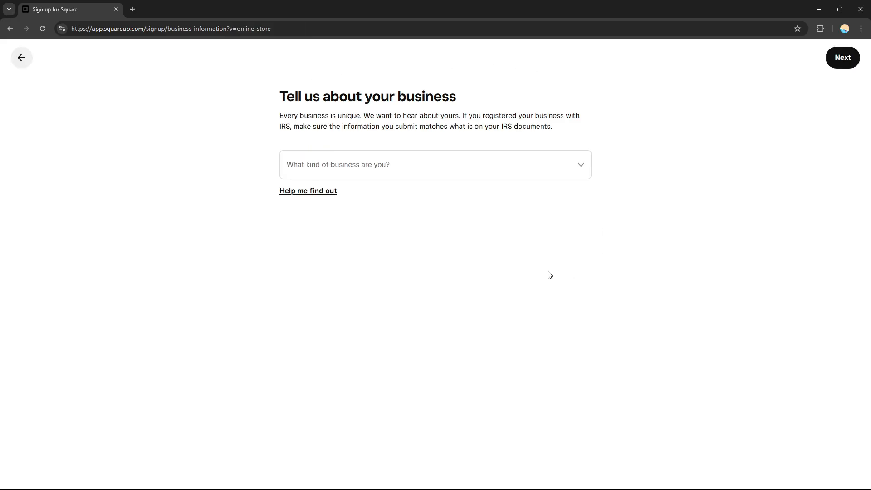
Submit the business details as a Sole Proprietorship with a preferred phone number and no permanent physical location
{"action": "left_click", "coordinate": [318, 158]}
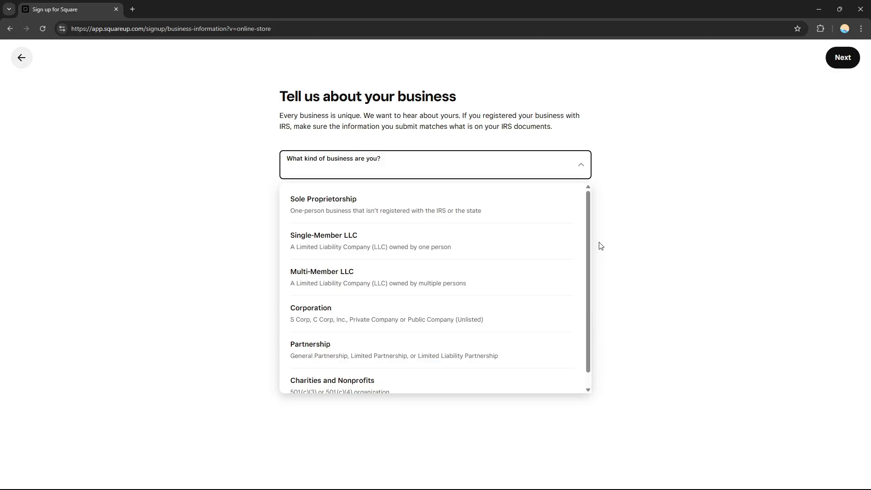
{"action": "left_click_drag", "start_coordinate": [588, 242], "coordinate": [585, 210]}
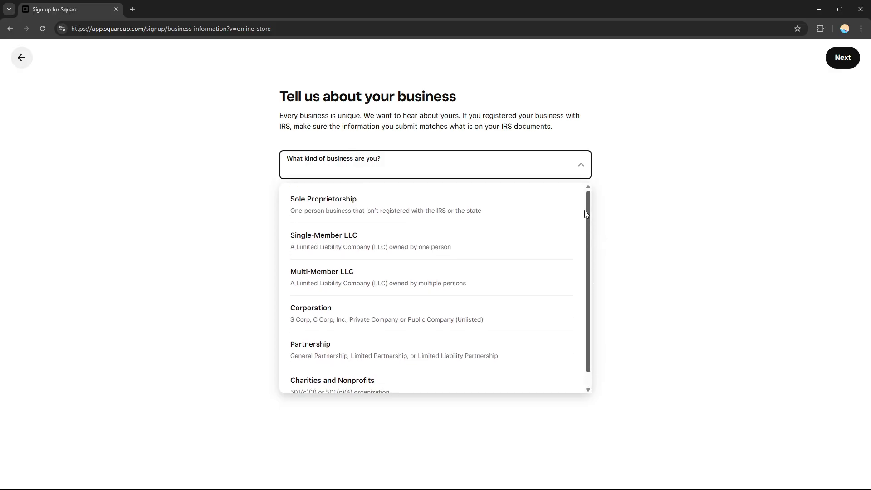
{"action": "left_click", "coordinate": [330, 205]}
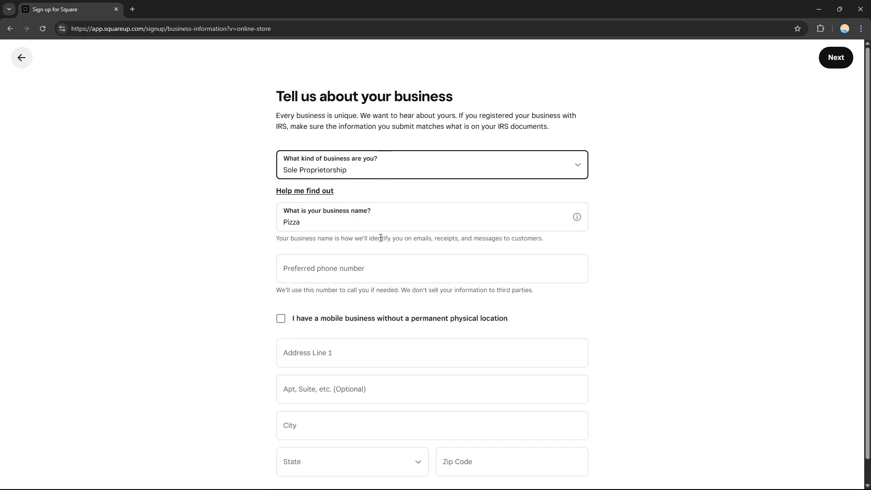
{"action": "left_click", "coordinate": [347, 225]}
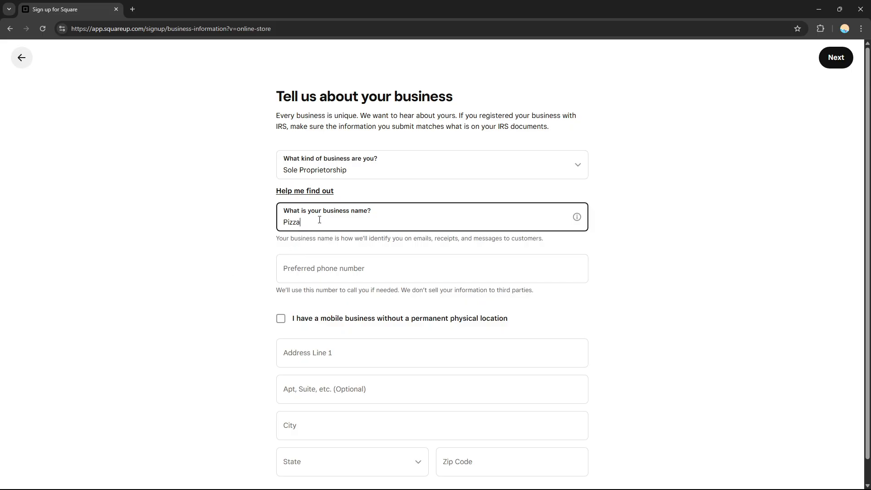
{"action": "left_click", "coordinate": [328, 268]}
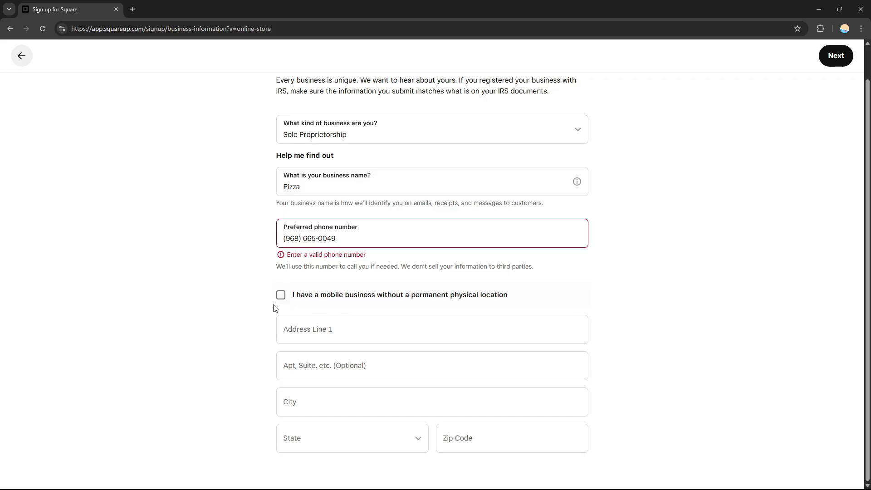
{"action": "left_click", "coordinate": [281, 295]}
{"action": "left_click", "coordinate": [839, 59]}
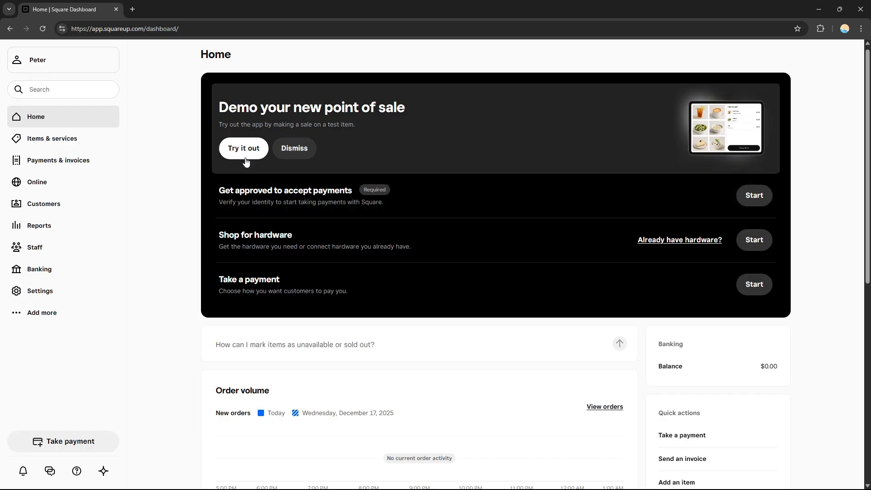
Try out the point of sale demo and pick Iced tea as the item for the first sale
{"action": "left_click", "coordinate": [243, 156]}
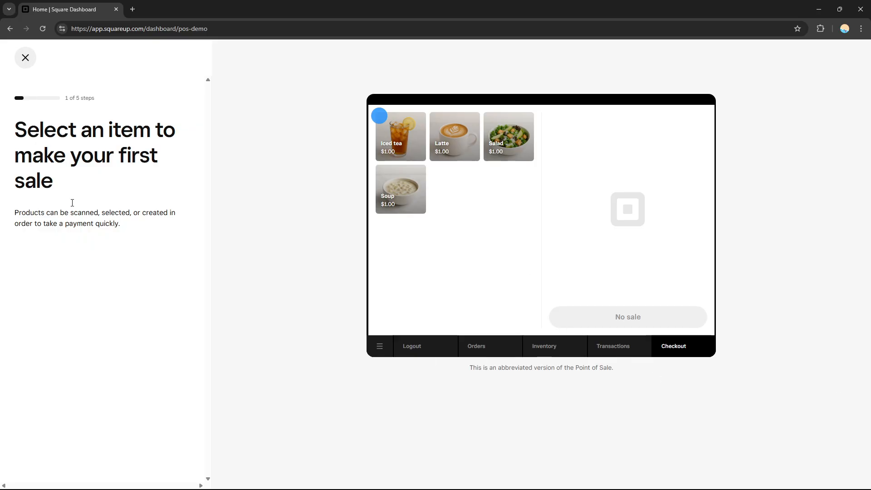
{"action": "left_click", "coordinate": [410, 135]}
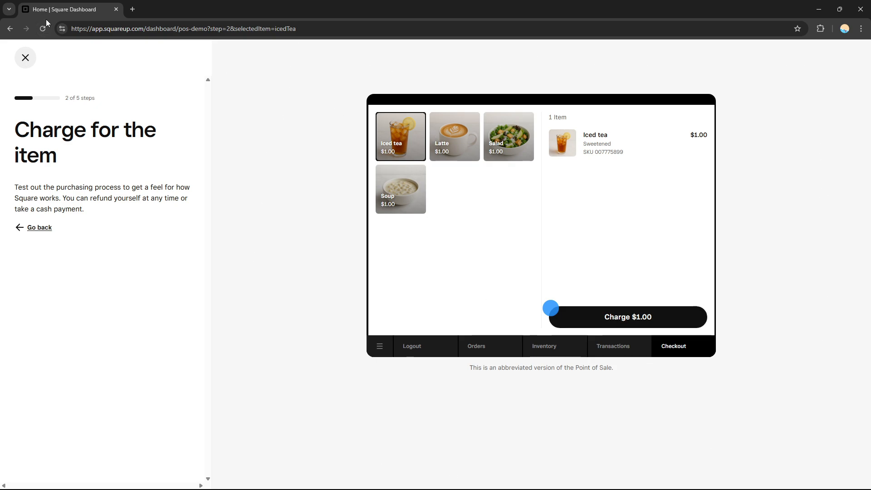
{"action": "left_click", "coordinate": [515, 137]}
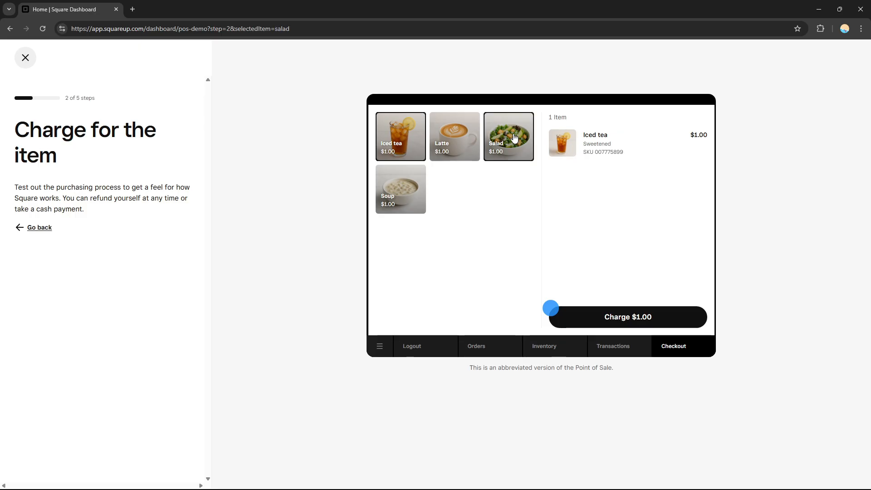
{"action": "left_click", "coordinate": [465, 139]}
{"action": "left_click", "coordinate": [395, 142]}
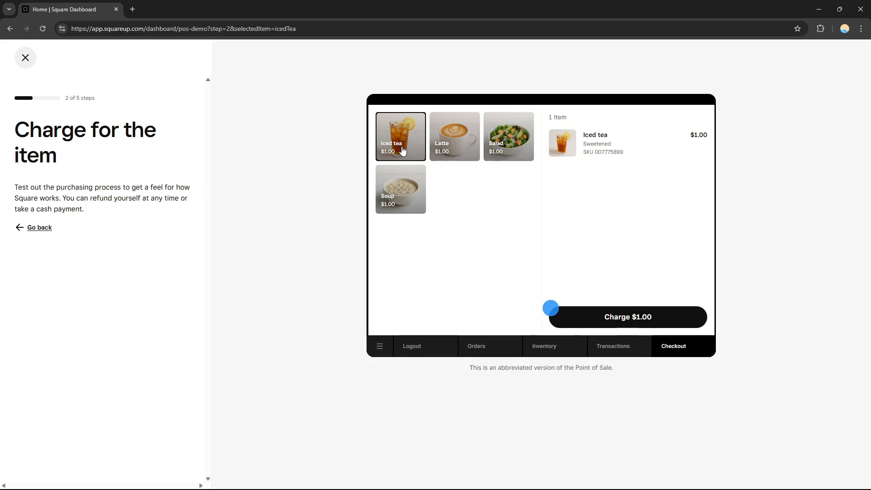
{"action": "left_click", "coordinate": [445, 141]}
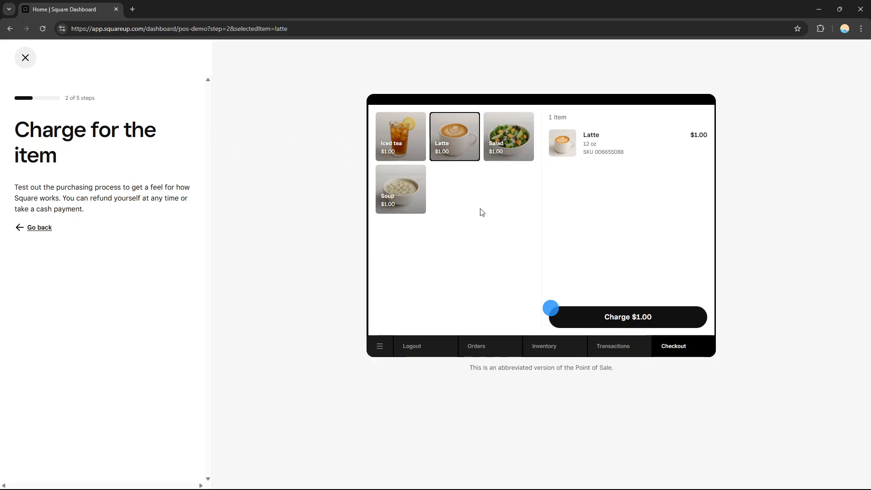
{"action": "left_click", "coordinate": [402, 140]}
Charge $1.00 for the iced tea and take the payment in cash instead of by card
{"action": "left_click", "coordinate": [626, 320]}
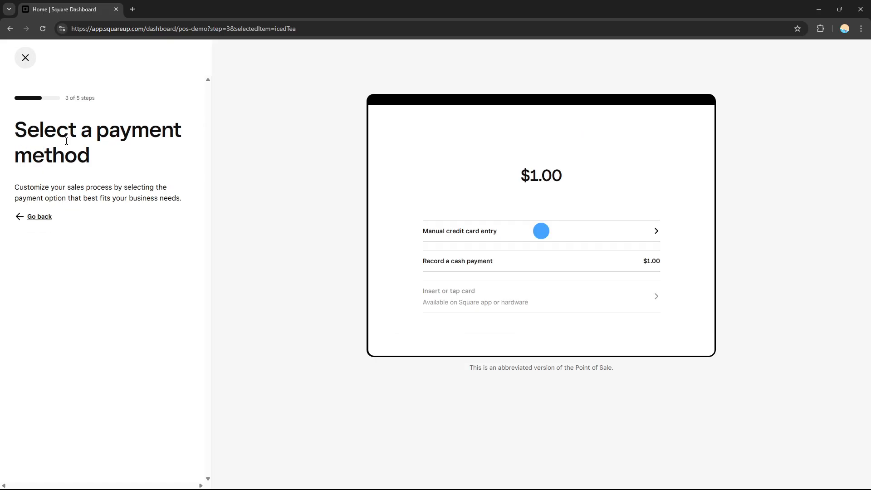
{"action": "left_click", "coordinate": [637, 232]}
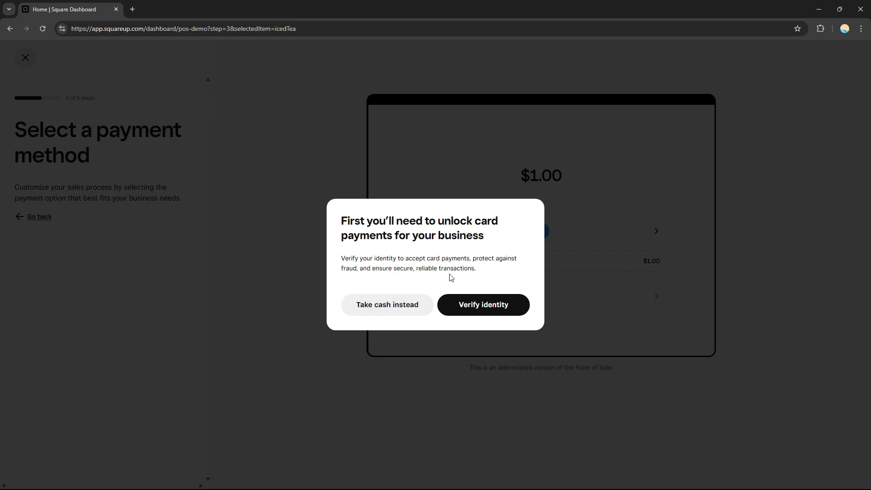
{"action": "left_click", "coordinate": [401, 313]}
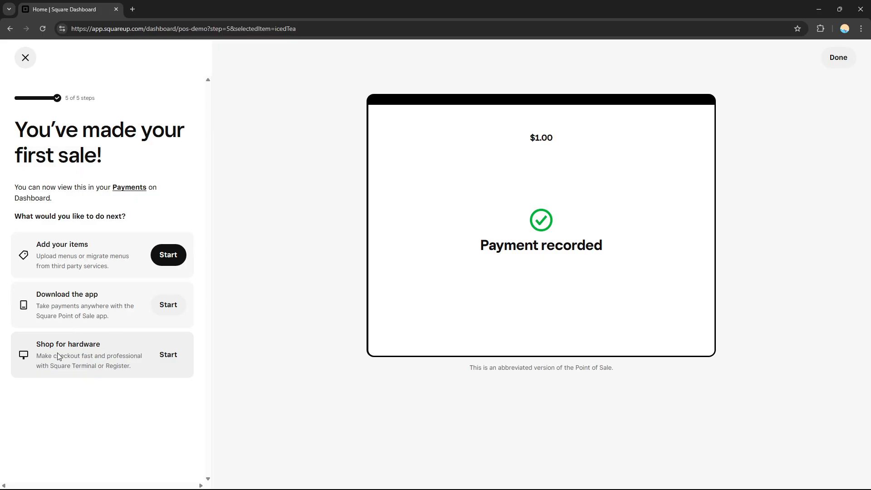
Leave the demo for the item library and start a new site from the Websites section under Online
{"action": "left_click", "coordinate": [177, 264]}
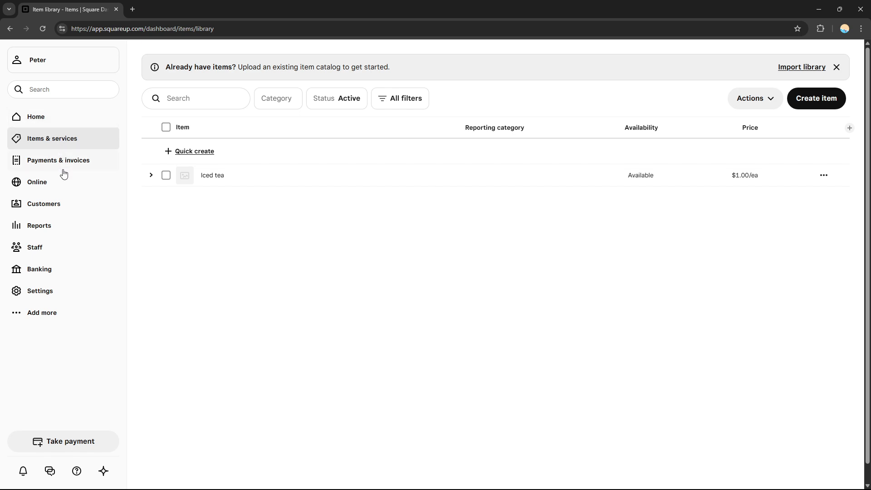
{"action": "left_click", "coordinate": [39, 186]}
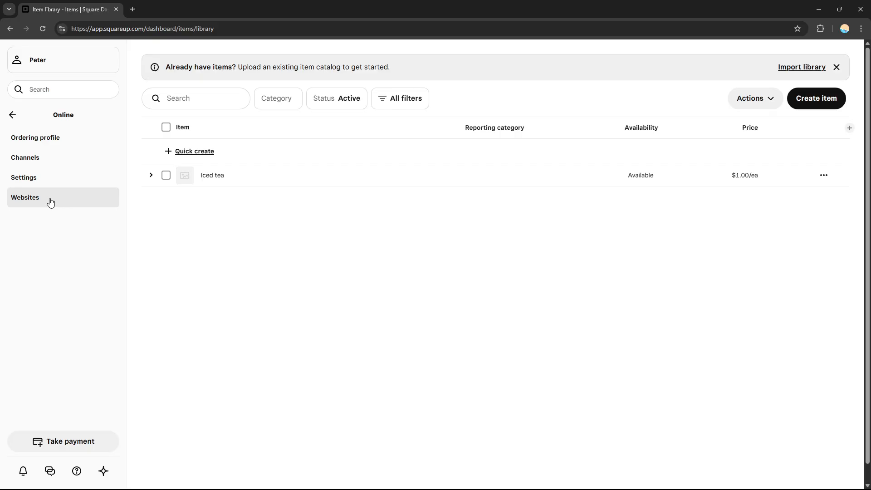
{"action": "left_click", "coordinate": [77, 207]}
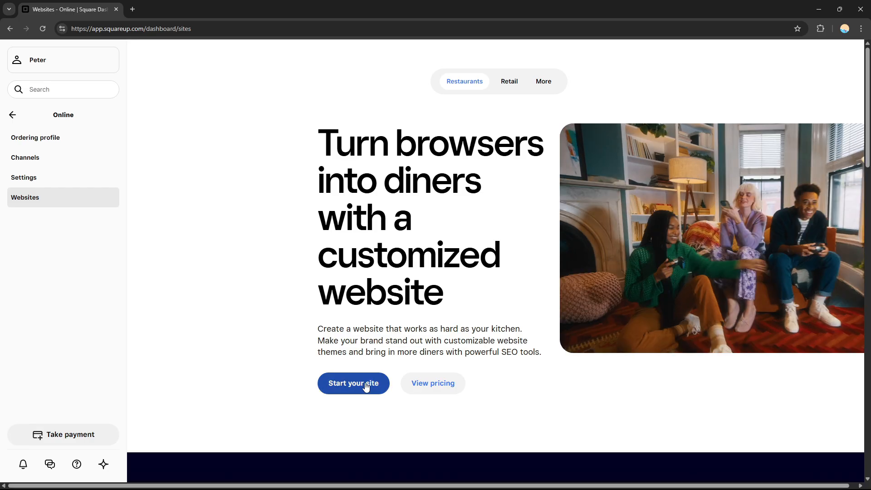
{"action": "left_click", "coordinate": [366, 386]}
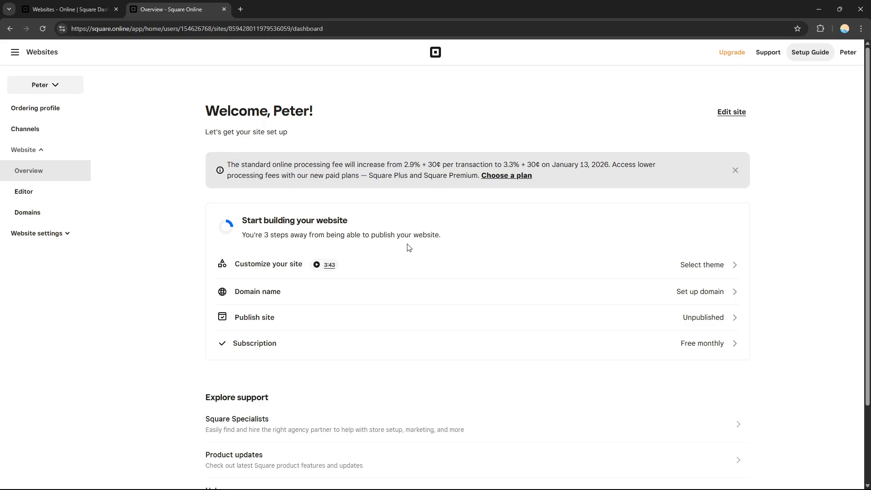
Open the theme gallery for customizing the site and try to select the Leaf & Lemon restaurant theme
{"action": "left_click", "coordinate": [318, 269]}
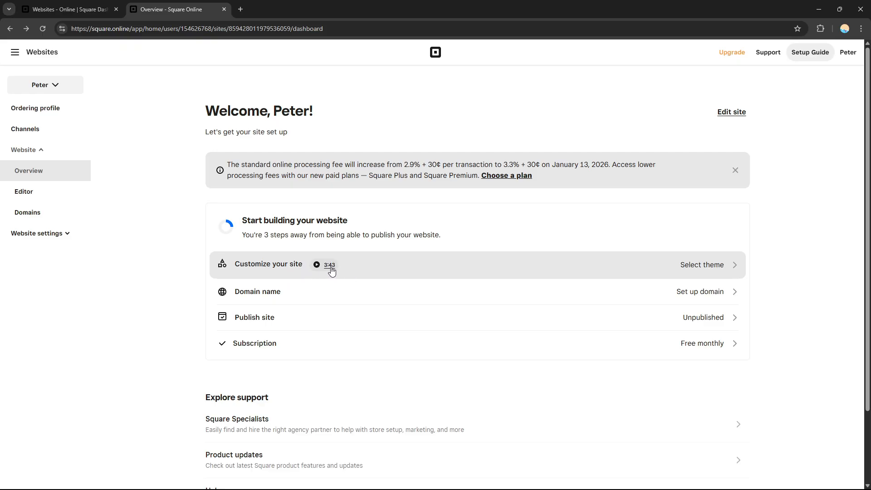
{"action": "left_click", "coordinate": [437, 270]}
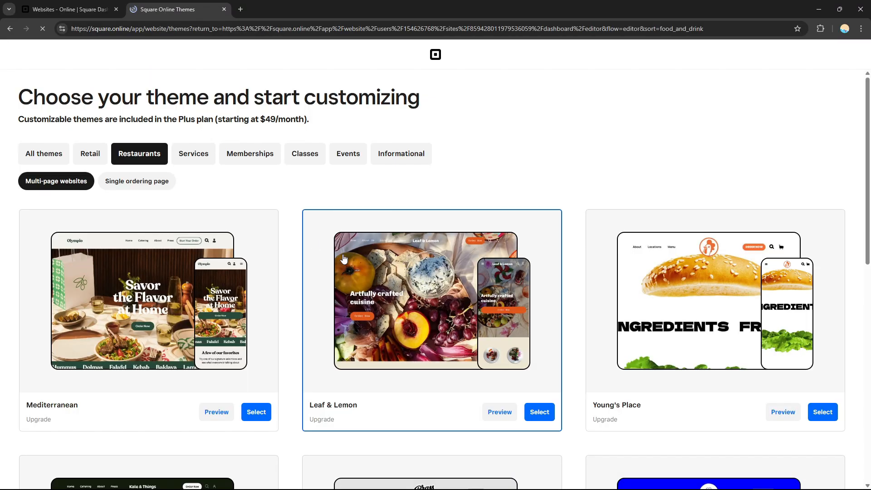
{"action": "scroll", "coordinate": [870, 240], "scroll_direction": "down", "scroll_amount": 2}
{"action": "left_click_drag", "start_coordinate": [870, 137], "coordinate": [865, 216]}
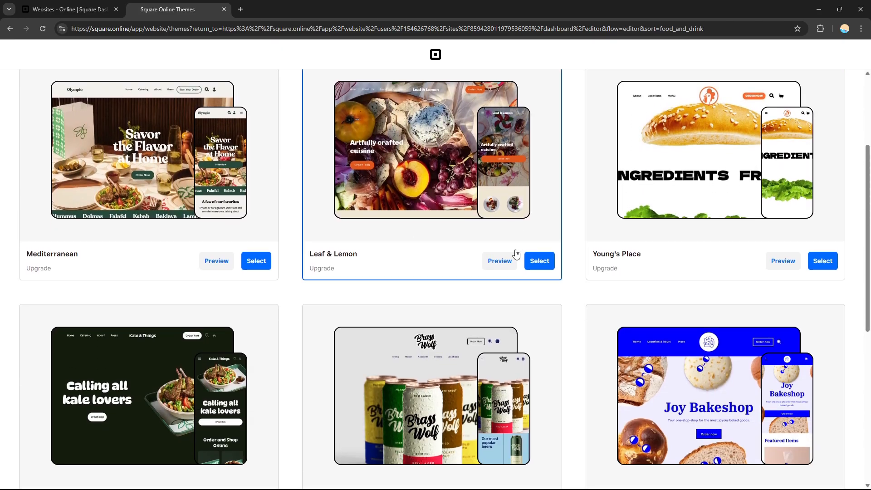
{"action": "left_click", "coordinate": [541, 266]}
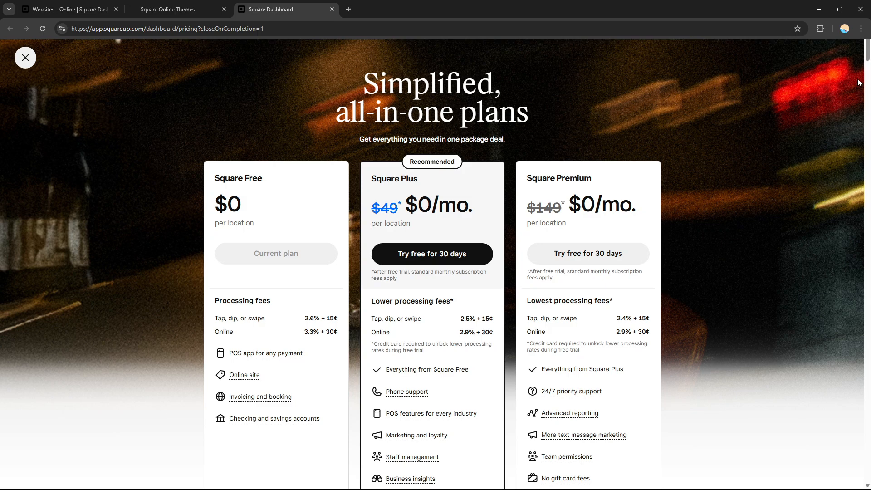
Choose the 30-day free trial of Square Plus and select the Leaf & Lemon theme for the site
{"action": "left_click", "coordinate": [458, 255]}
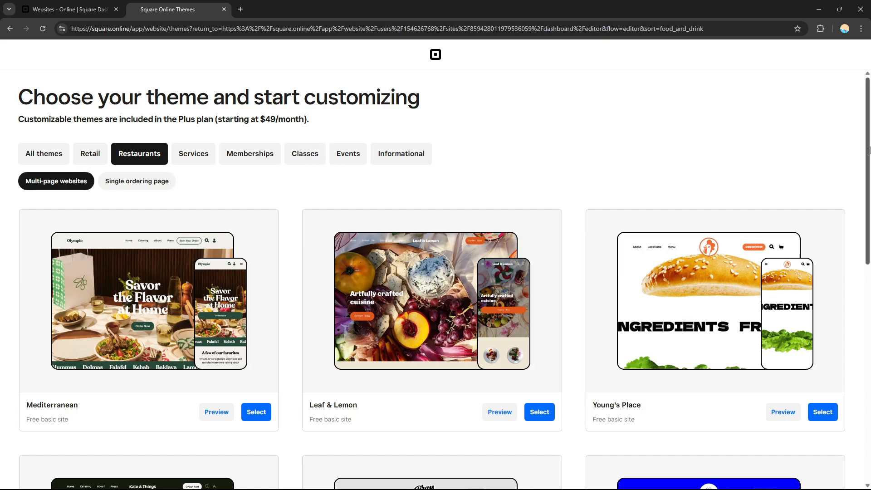
{"action": "mouse_move", "coordinate": [868, 153]}
{"action": "left_mouse_down"}
{"action": "mouse_move", "coordinate": [870, 370]}
{"action": "mouse_move", "coordinate": [870, 143]}
{"action": "left_mouse_up"}
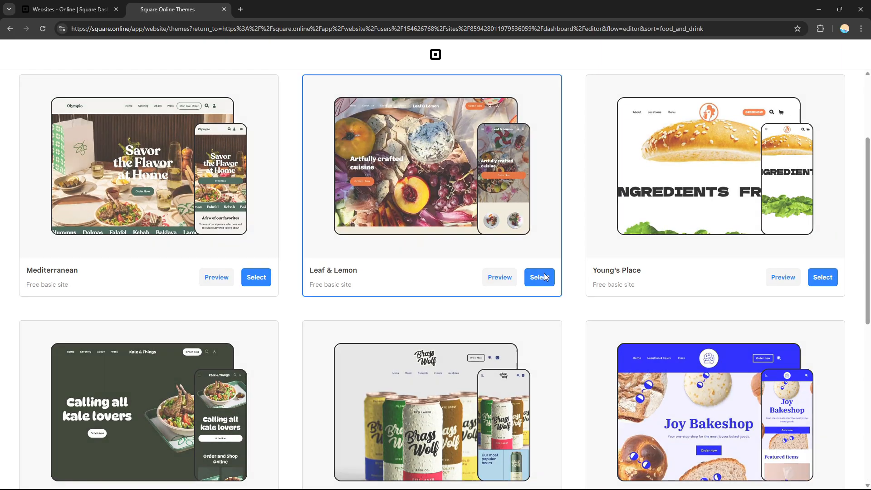
{"action": "left_click", "coordinate": [545, 278]}
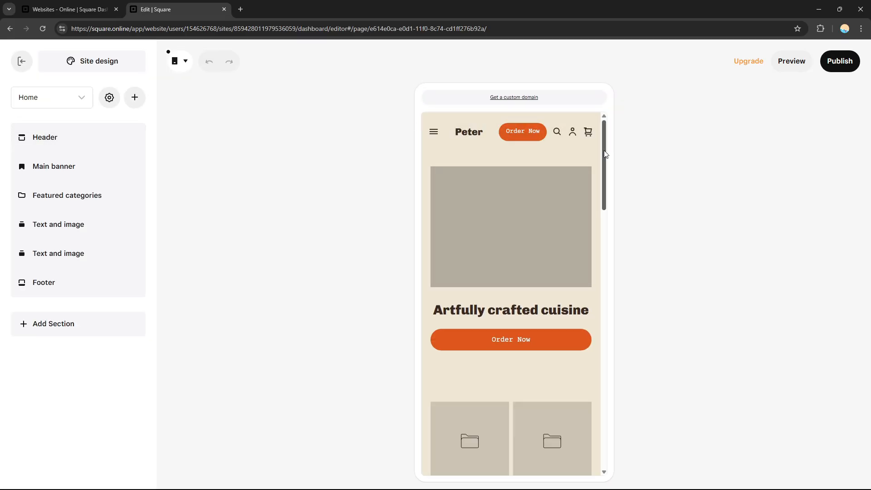
Look over the home page of the new site in the editor's mobile view
{"action": "left_click_drag", "start_coordinate": [604, 151], "coordinate": [600, 124]}
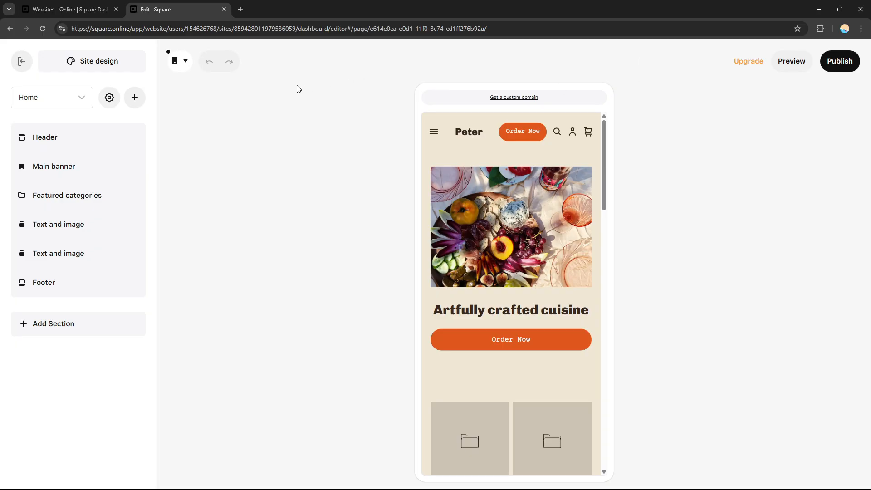
{"action": "left_click_drag", "start_coordinate": [606, 164], "coordinate": [613, 138]}
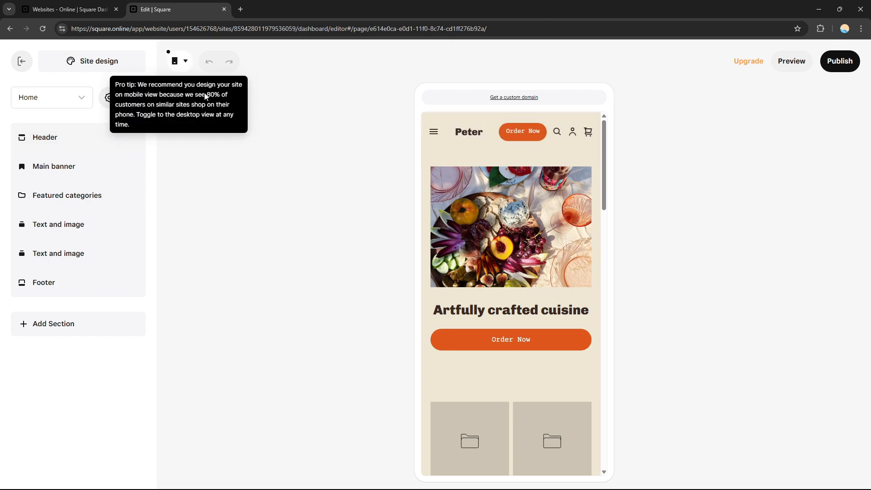
Switch the editor to desktop view and open the settings of the main banner section
{"action": "left_click", "coordinate": [186, 62]}
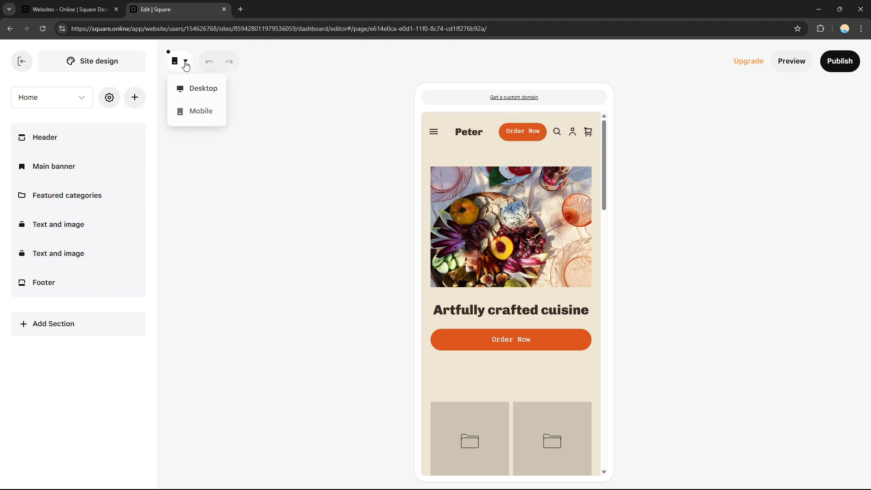
{"action": "left_click", "coordinate": [190, 89]}
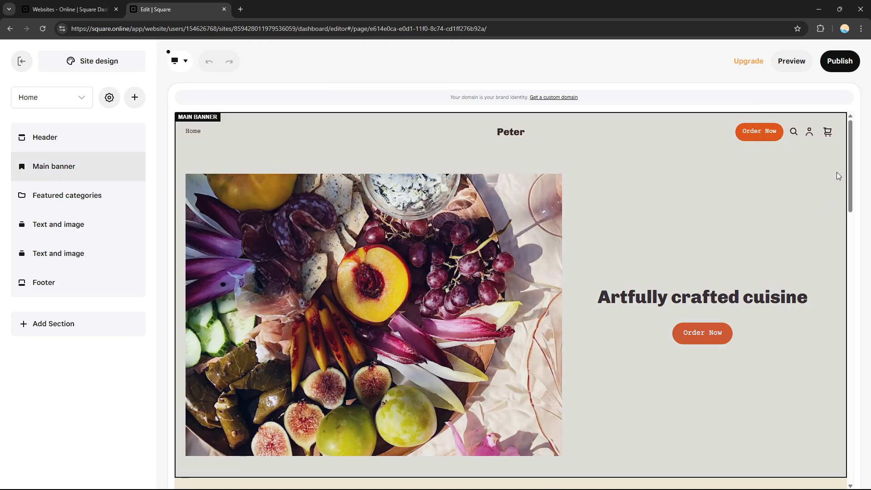
{"action": "mouse_move", "coordinate": [850, 172]}
{"action": "left_mouse_down"}
{"action": "mouse_move", "coordinate": [862, 293]}
{"action": "mouse_move", "coordinate": [862, 154]}
{"action": "mouse_move", "coordinate": [858, 207]}
{"action": "mouse_move", "coordinate": [852, 185]}
{"action": "left_mouse_up"}
{"action": "left_click", "coordinate": [418, 212]}
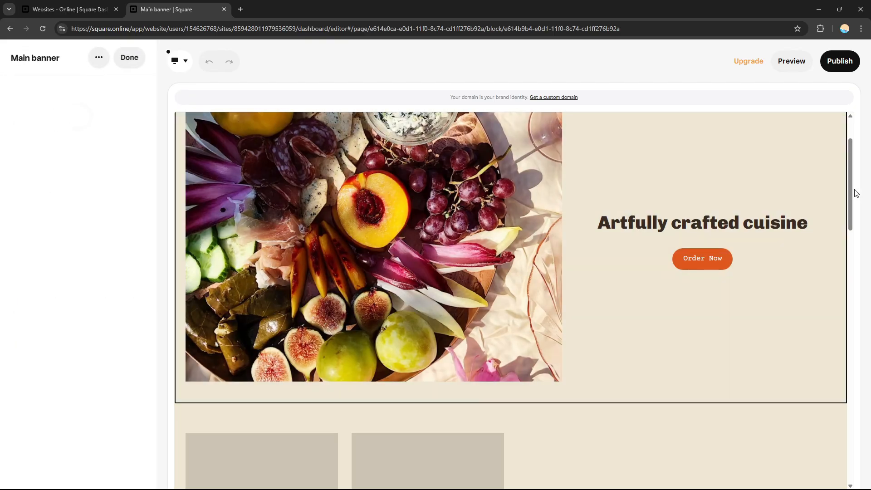
{"action": "left_click_drag", "start_coordinate": [851, 177], "coordinate": [846, 159]}
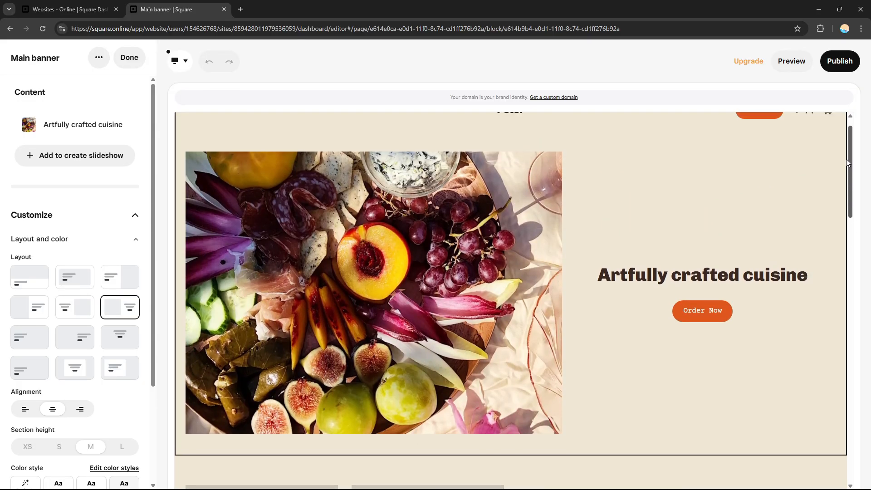
{"action": "scroll", "coordinate": [667, 320], "scroll_direction": "down", "scroll_amount": 6}
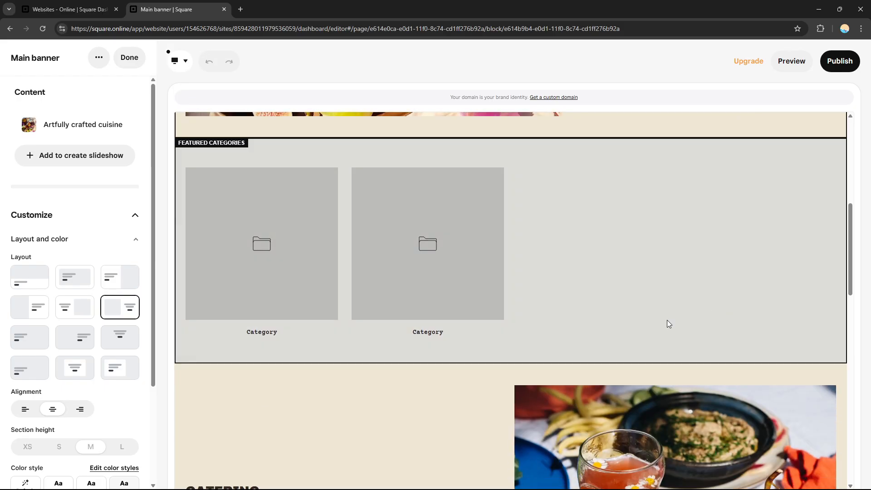
Open the Featured categories and Catering sections and examine the available layout, column and color style settings
{"action": "left_click", "coordinate": [625, 252]}
{"action": "left_click", "coordinate": [440, 396]}
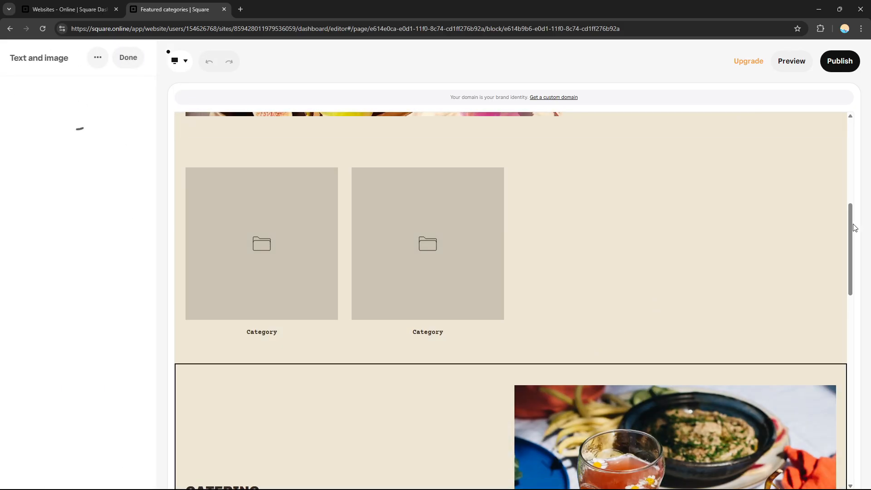
{"action": "left_click_drag", "start_coordinate": [852, 225], "coordinate": [840, 309]}
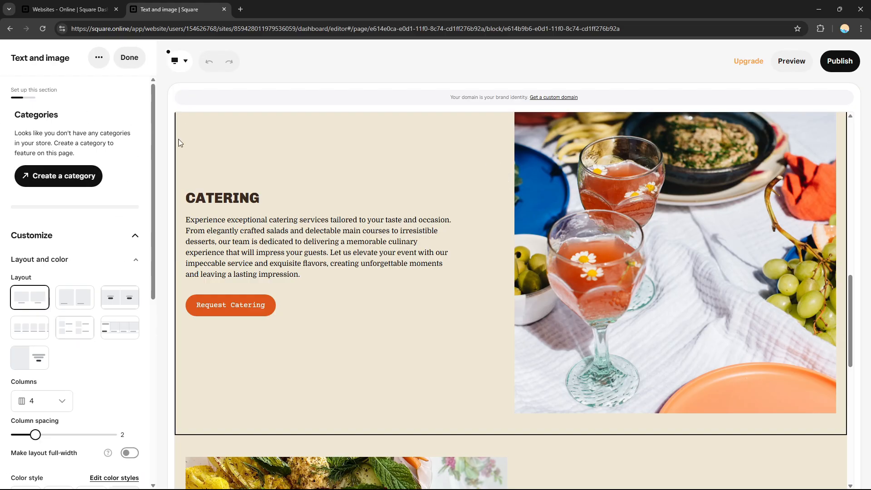
{"action": "left_click_drag", "start_coordinate": [151, 208], "coordinate": [164, 249]}
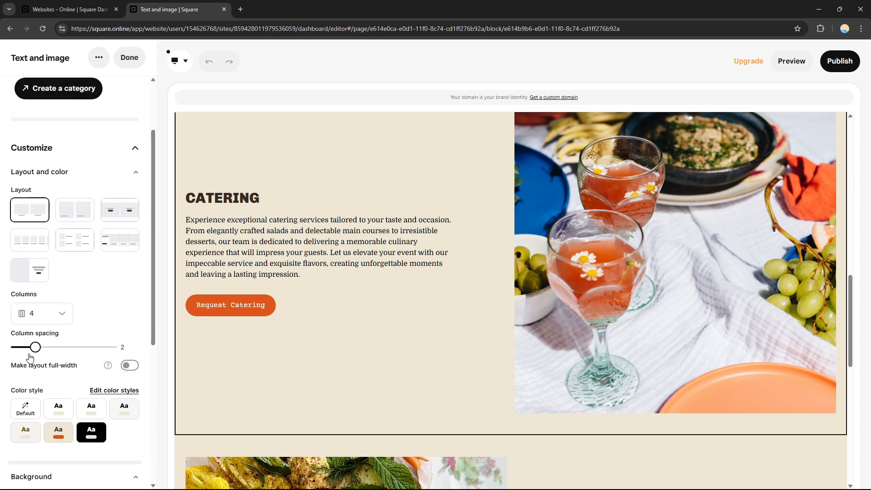
{"action": "left_click", "coordinate": [43, 320]}
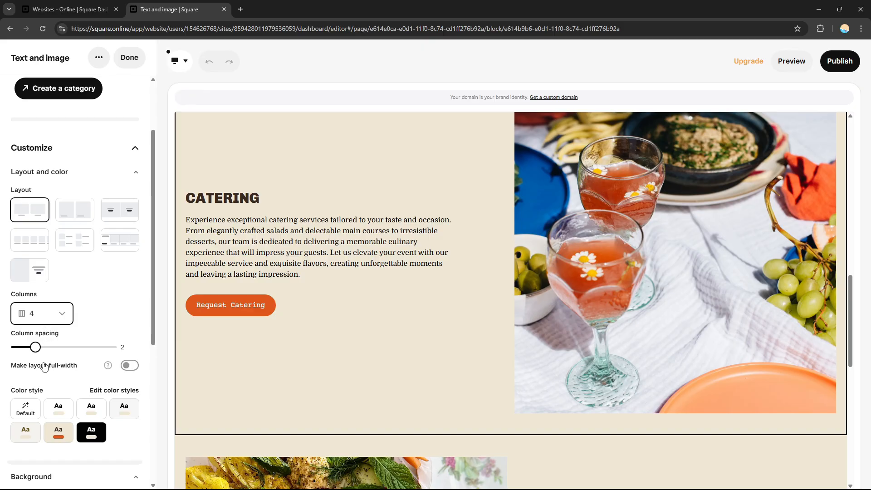
{"action": "scroll", "coordinate": [154, 310], "scroll_direction": "down", "scroll_amount": 1}
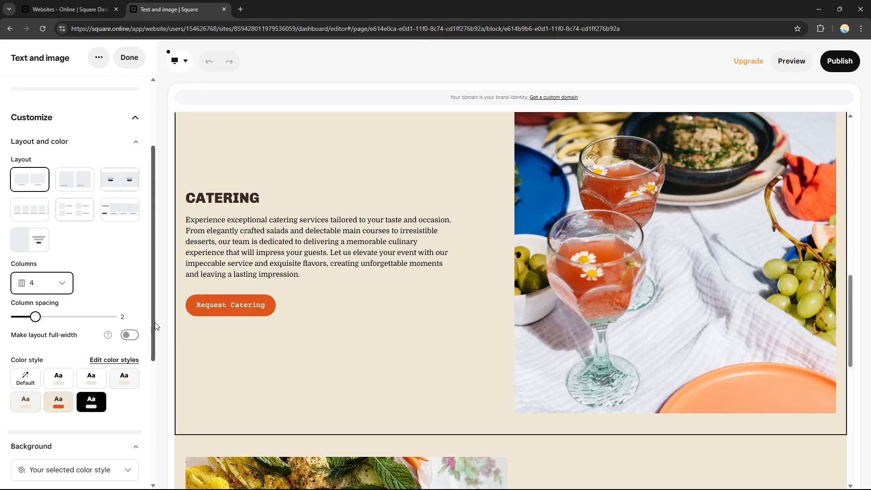
Apply the black color style to the Featured categories and Catering sections, and set the Catering background type to Image
{"action": "left_click", "coordinate": [56, 404]}
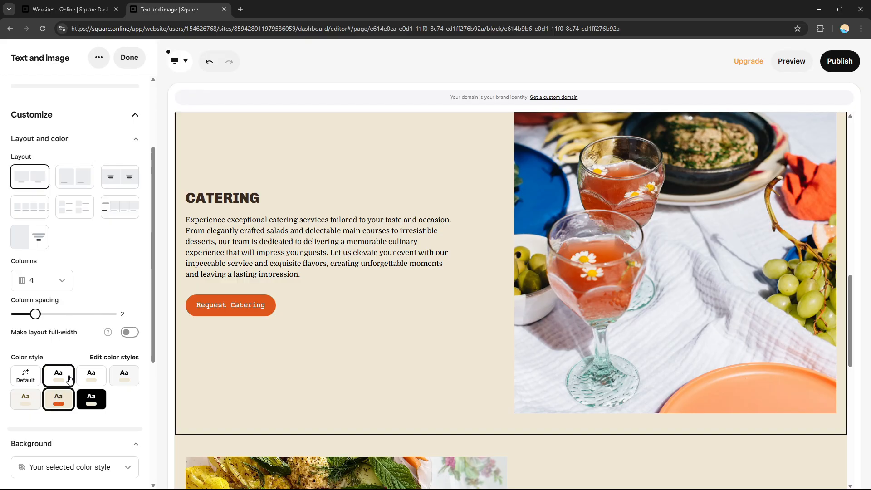
{"action": "left_click", "coordinate": [91, 375]}
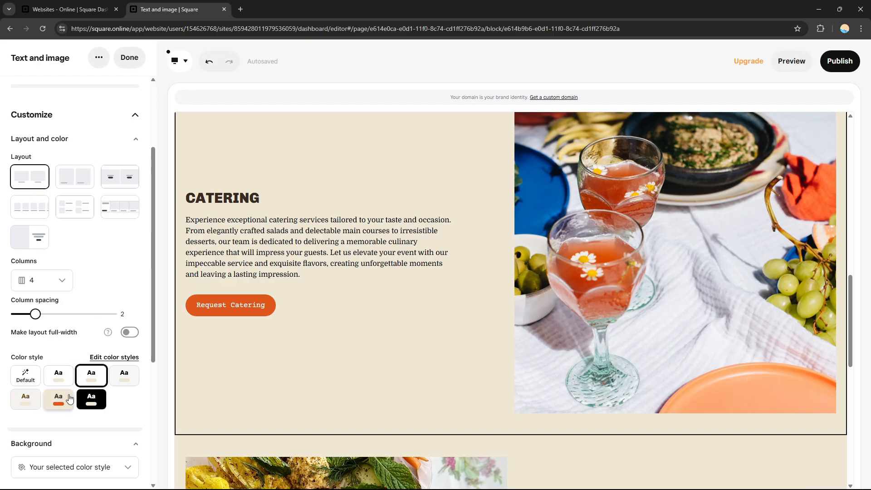
{"action": "left_click", "coordinate": [87, 399]}
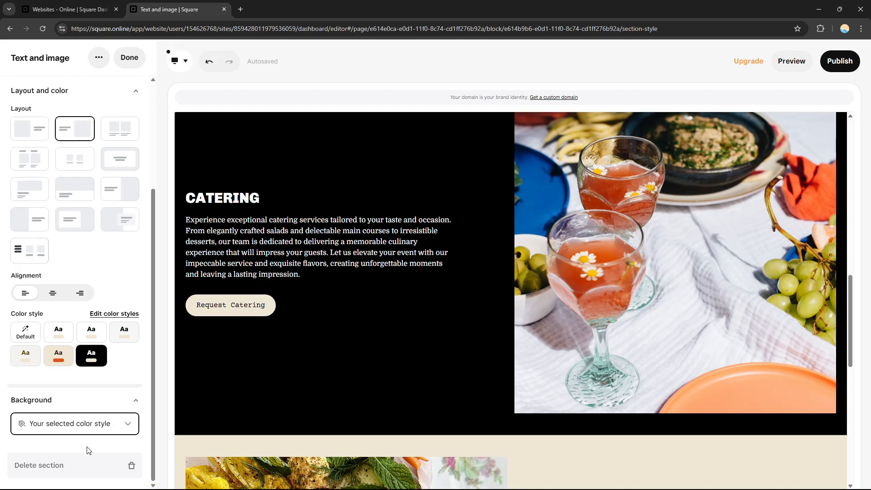
{"action": "left_click", "coordinate": [60, 483]}
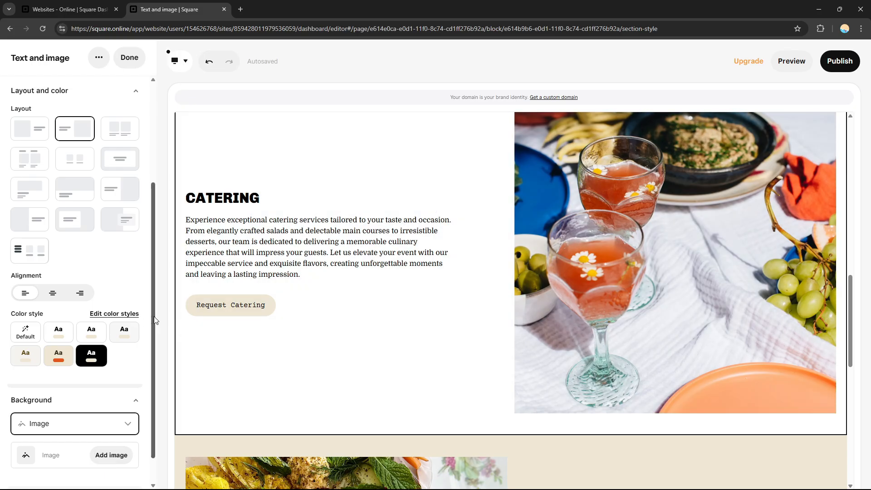
{"action": "scroll", "coordinate": [139, 319], "scroll_direction": "up", "scroll_amount": 4}
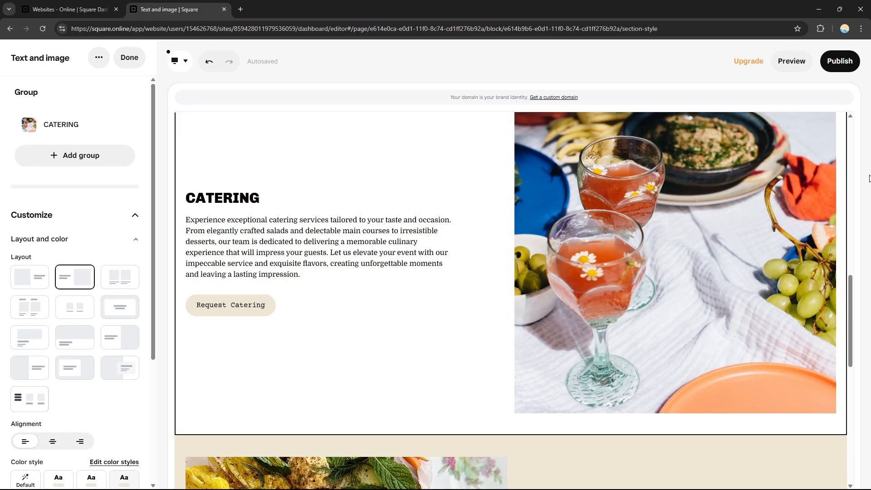
{"action": "left_click_drag", "start_coordinate": [855, 298], "coordinate": [869, 97]}
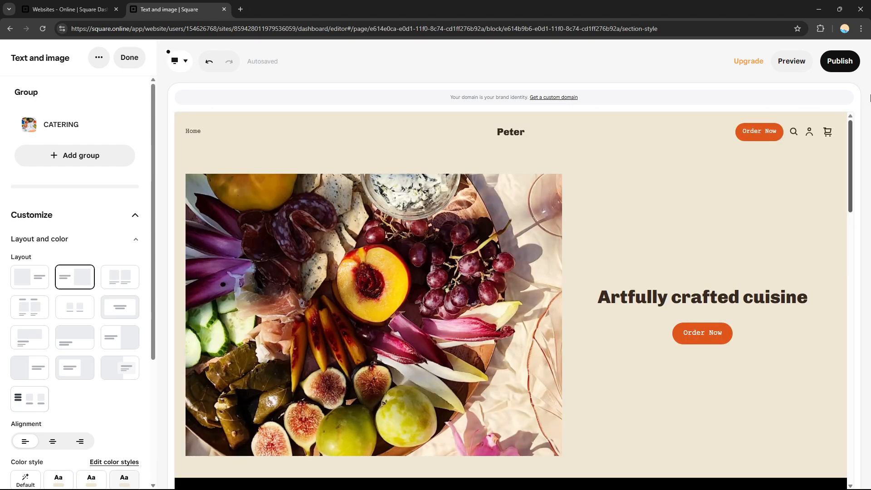
{"action": "mouse_move", "coordinate": [856, 138]}
{"action": "left_mouse_down"}
{"action": "mouse_move", "coordinate": [851, 150]}
{"action": "mouse_move", "coordinate": [855, 129]}
{"action": "left_mouse_up"}
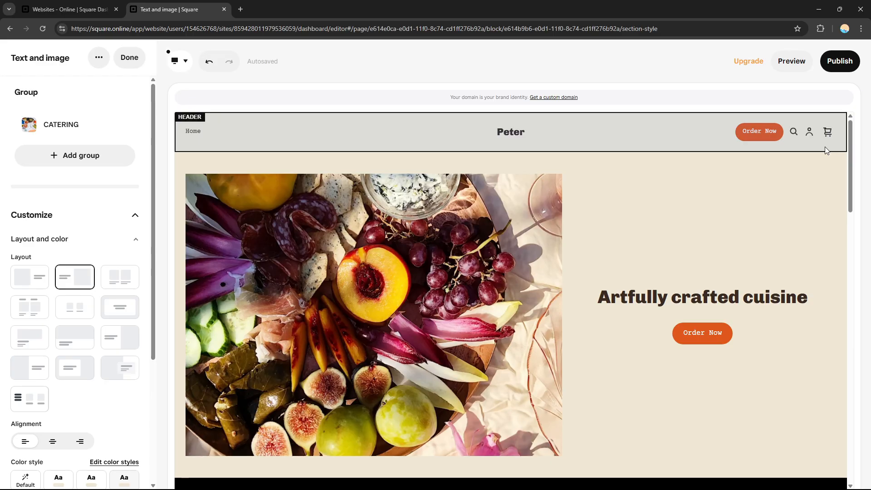
{"action": "scroll", "coordinate": [854, 196], "scroll_direction": "down", "scroll_amount": 1}
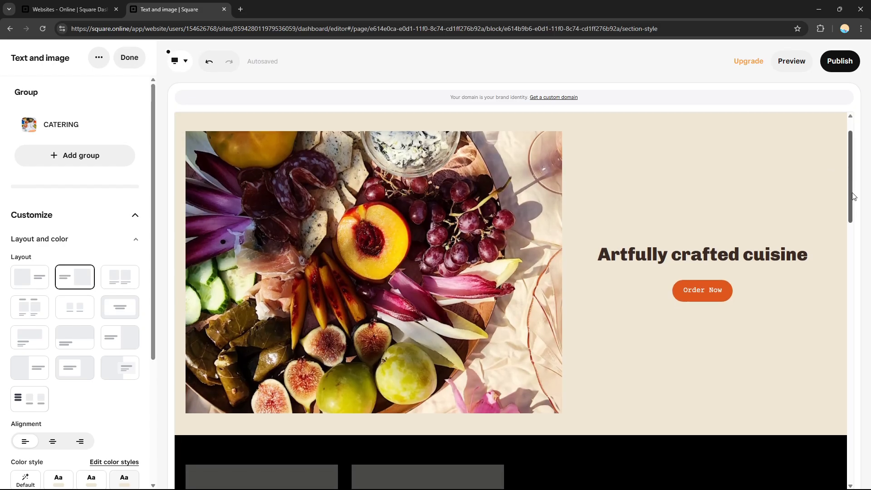
{"action": "left_click_drag", "start_coordinate": [854, 196], "coordinate": [851, 151]}
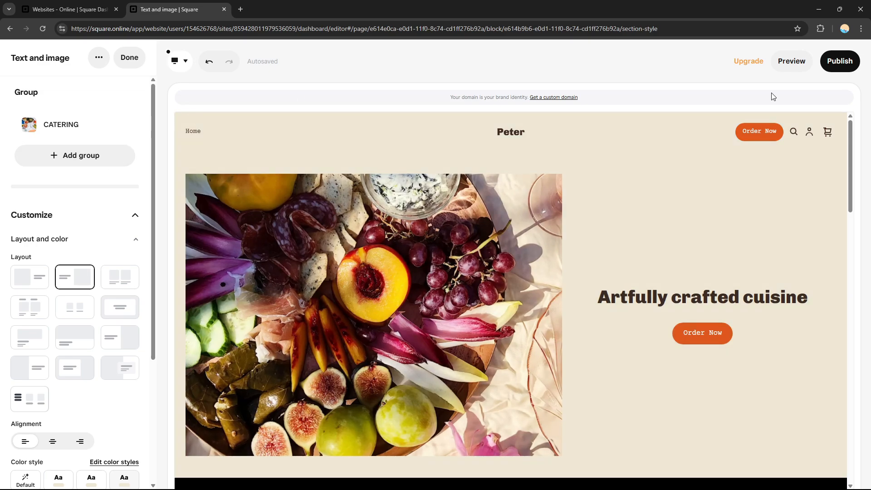
{"action": "mouse_move", "coordinate": [849, 144]}
{"action": "left_mouse_down"}
{"action": "mouse_move", "coordinate": [834, 417]}
{"action": "mouse_move", "coordinate": [844, 132]}
{"action": "left_mouse_up"}
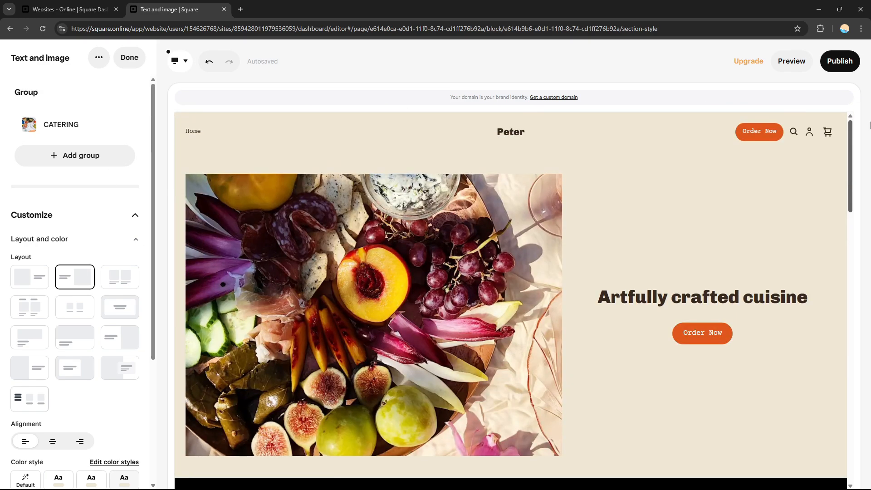
Select the main banner's headline text and try deleting the banner's food image
{"action": "left_click", "coordinate": [739, 348]}
{"action": "left_click", "coordinate": [682, 300]}
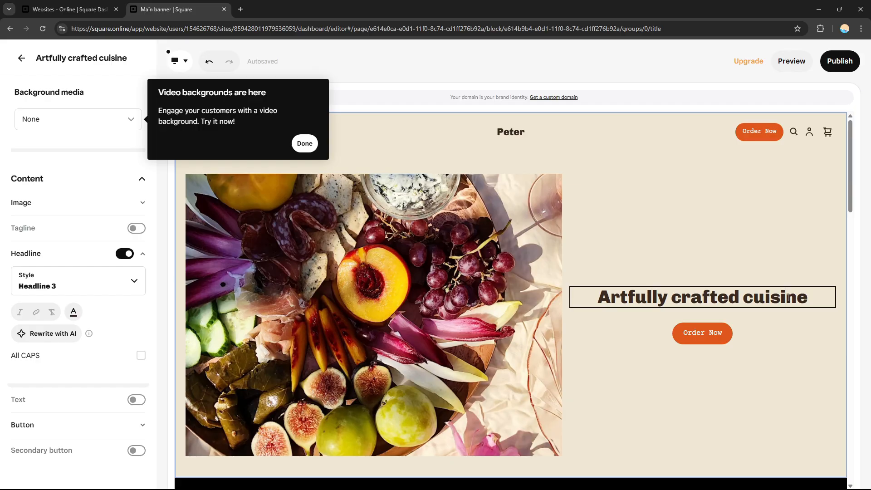
{"action": "left_click_drag", "start_coordinate": [813, 297], "coordinate": [596, 297]}
{"action": "left_click", "coordinate": [250, 295]}
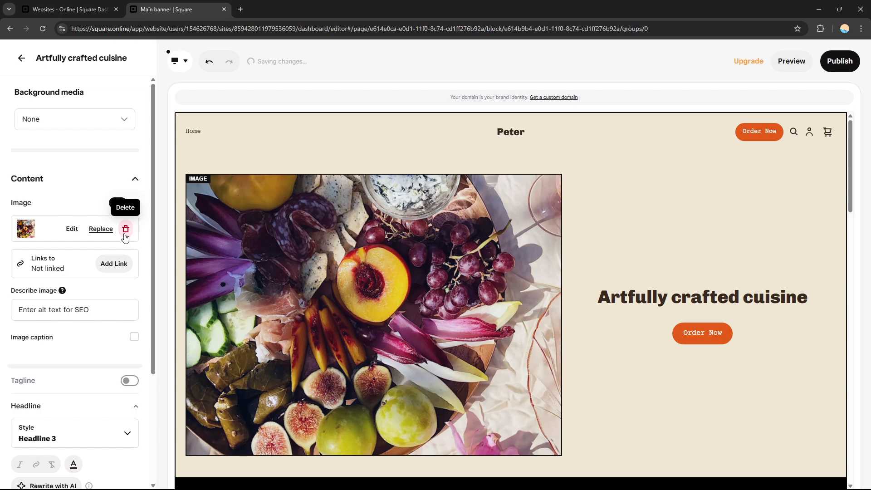
{"action": "left_click", "coordinate": [125, 235]}
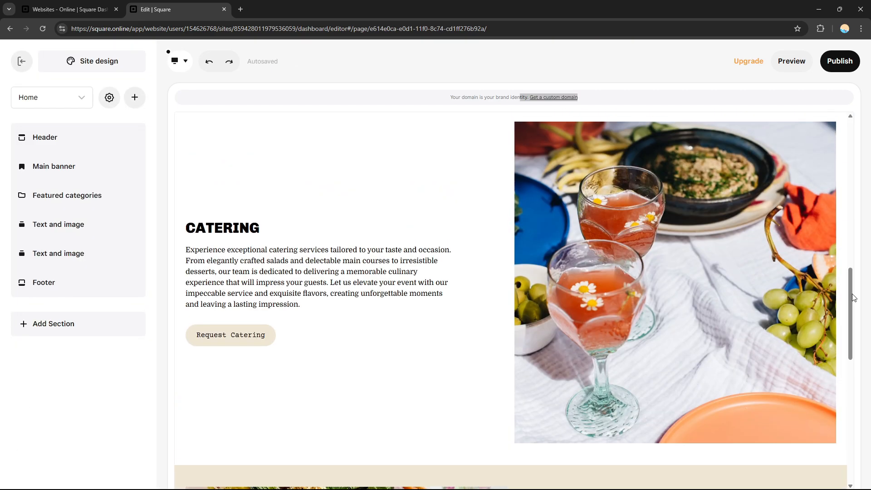
{"action": "left_click_drag", "start_coordinate": [852, 294], "coordinate": [852, 161]}
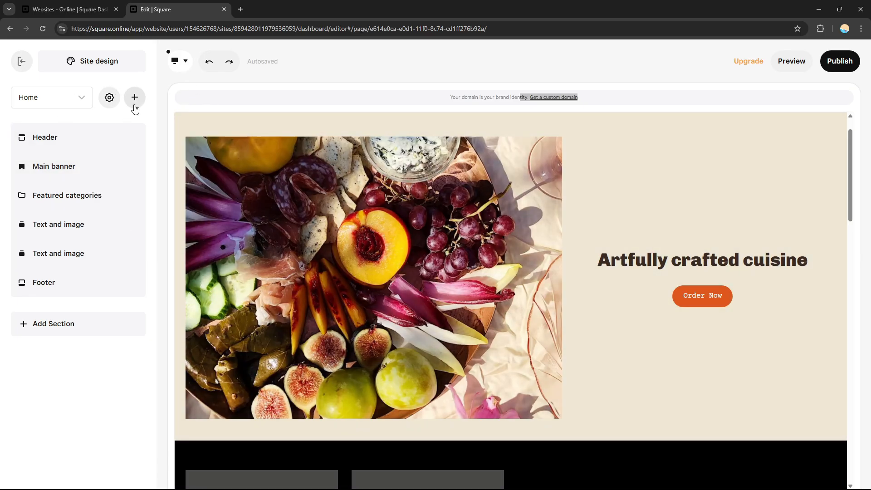
Check the options for adding a section, page, item or category to the site
{"action": "left_click", "coordinate": [134, 99]}
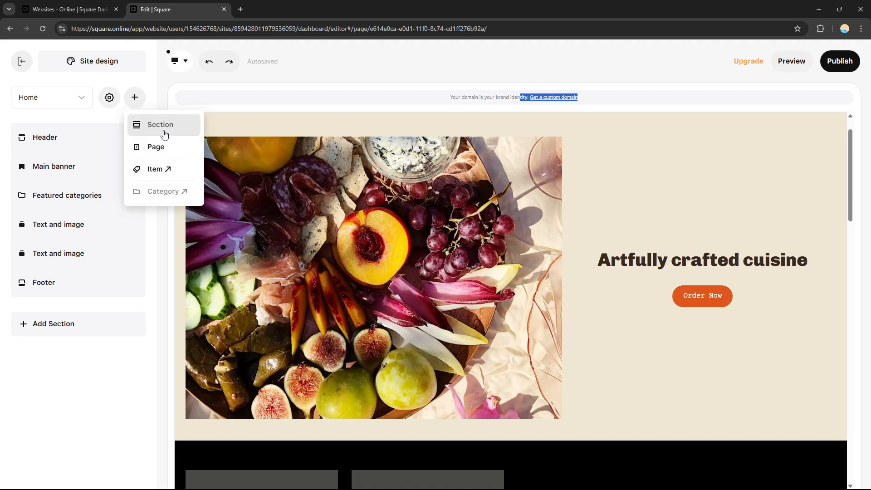
{"action": "left_click", "coordinate": [158, 174]}
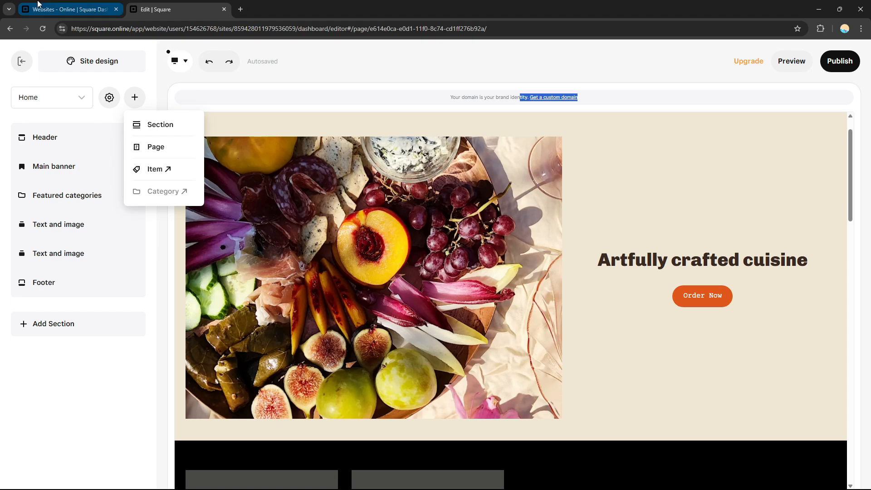
{"action": "left_click", "coordinate": [177, 9]}
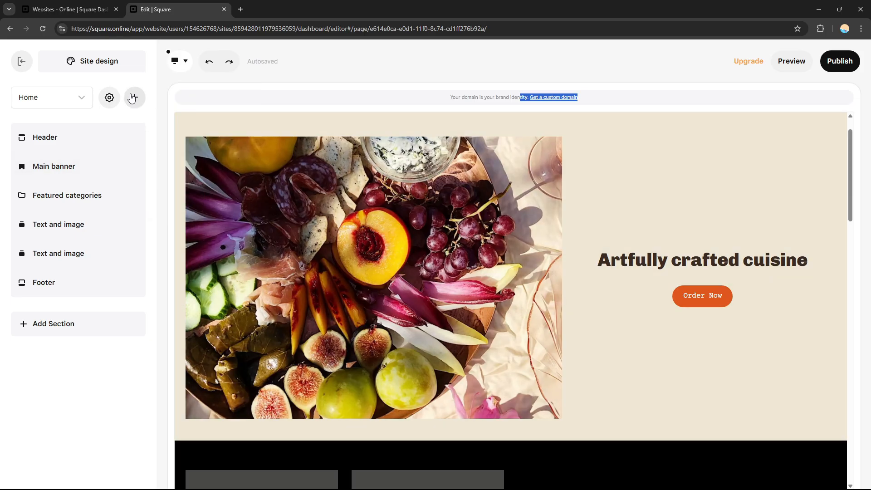
{"action": "left_click", "coordinate": [133, 97]}
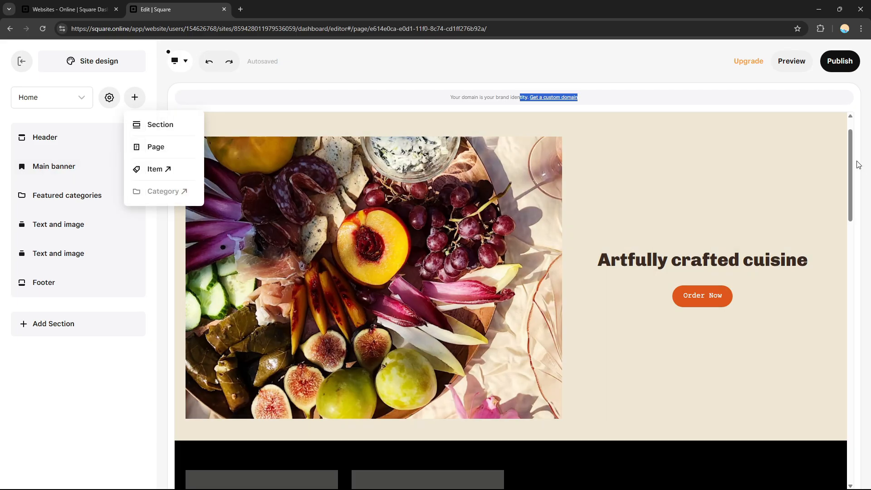
Look over the whole home page from the header down to the footer, and open the site preview
{"action": "left_click_drag", "start_coordinate": [851, 159], "coordinate": [865, 136]}
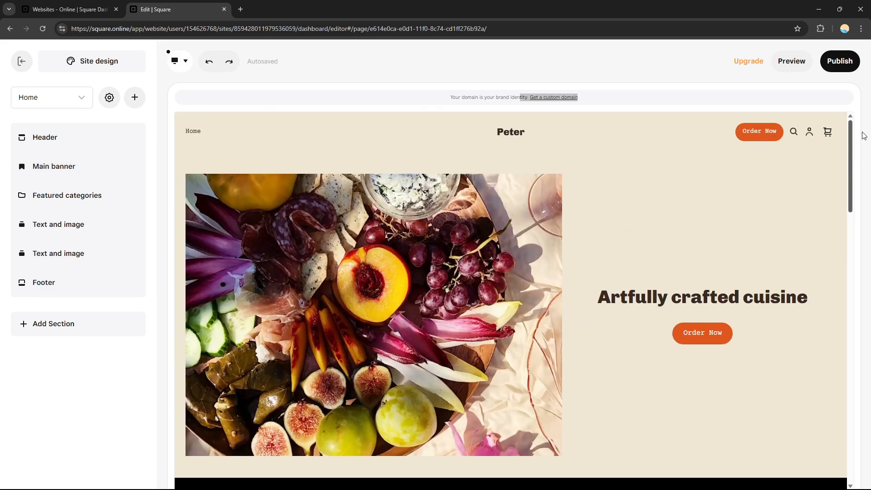
{"action": "left_click_drag", "start_coordinate": [864, 135], "coordinate": [869, 108]}
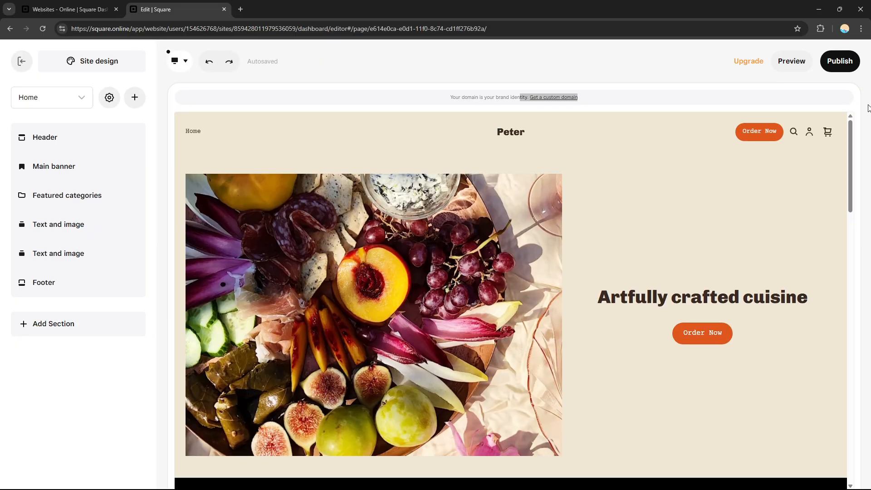
{"action": "left_click_drag", "start_coordinate": [850, 142], "coordinate": [863, 259]}
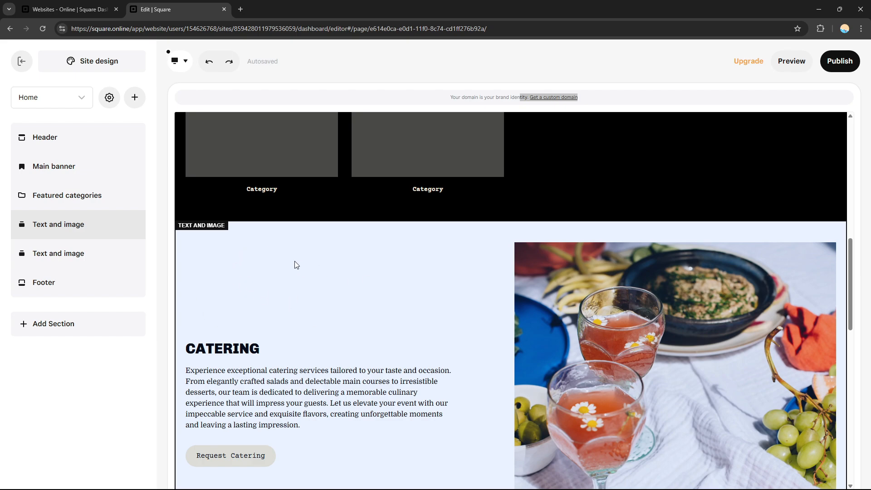
{"action": "scroll", "coordinate": [493, 259], "scroll_direction": "down", "scroll_amount": 2}
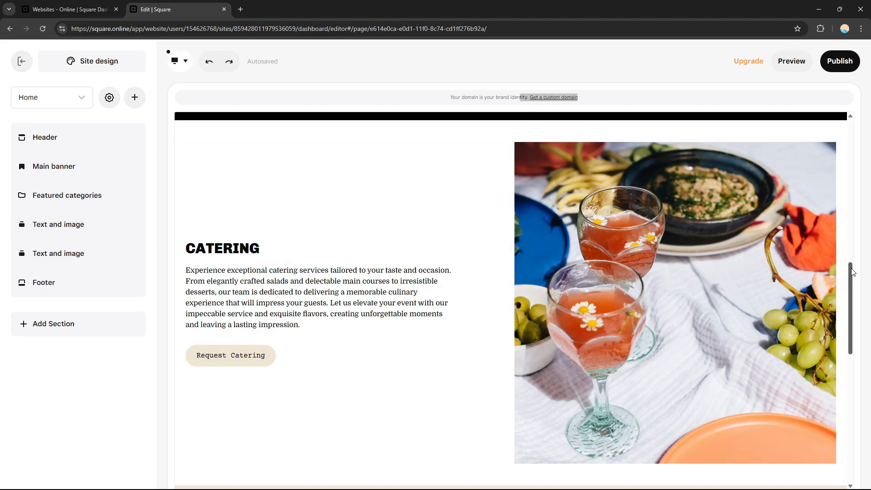
{"action": "left_click_drag", "start_coordinate": [851, 271], "coordinate": [870, 81]}
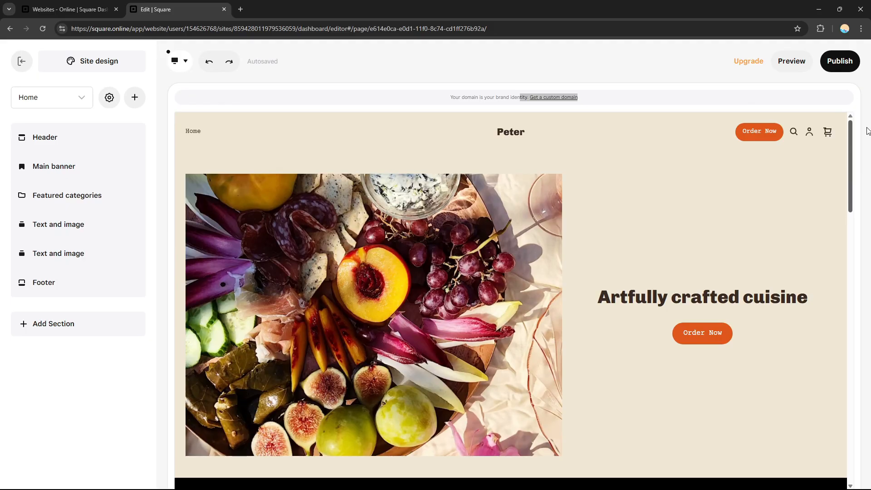
{"action": "left_click_drag", "start_coordinate": [868, 132], "coordinate": [839, 113]}
{"action": "left_click_drag", "start_coordinate": [852, 164], "coordinate": [850, 425]}
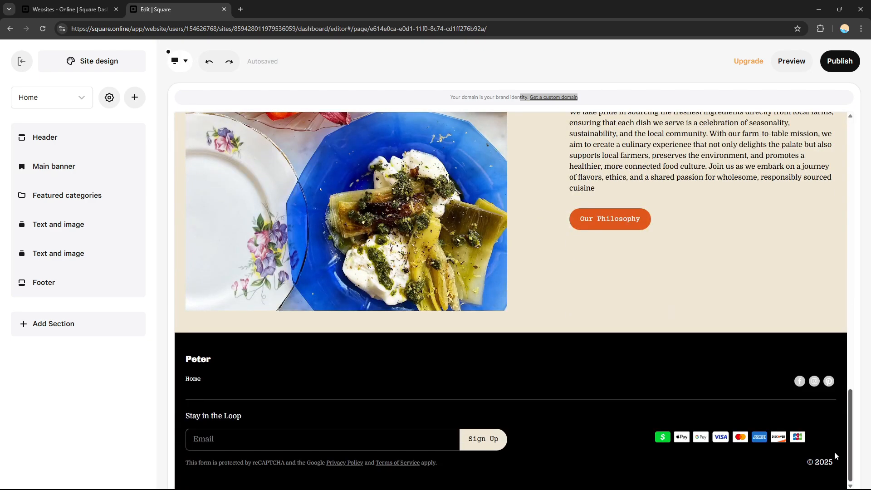
{"action": "left_click_drag", "start_coordinate": [835, 453], "coordinate": [858, 65]}
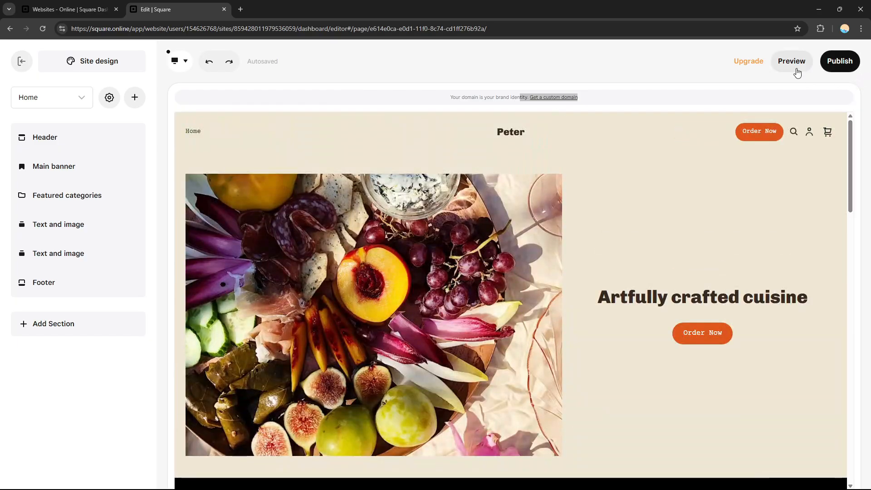
{"action": "left_click", "coordinate": [786, 64]}
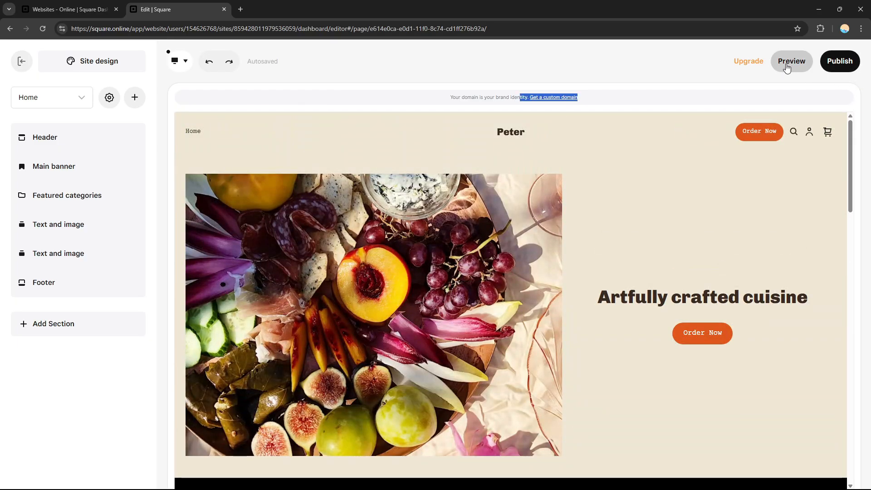